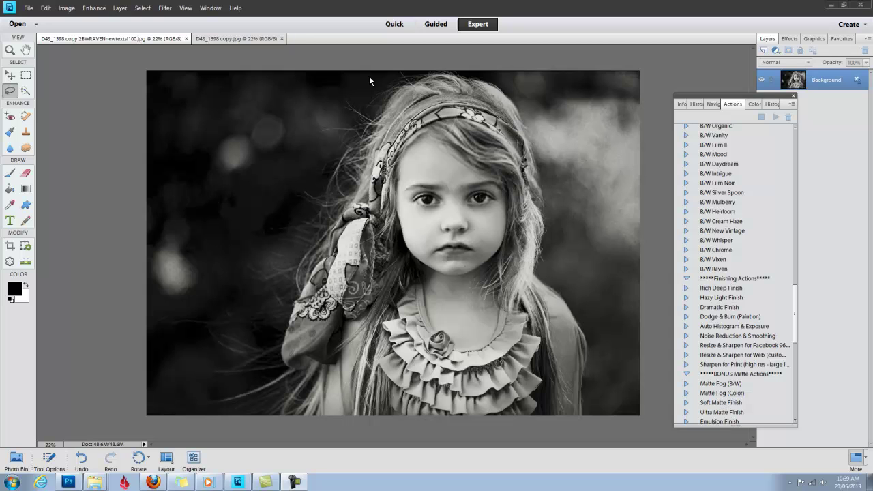
# Flip between the colour copy and the finished B/W portrait tabs, ending on D4S_1398 copy.jpg
pyautogui.click(251, 40)
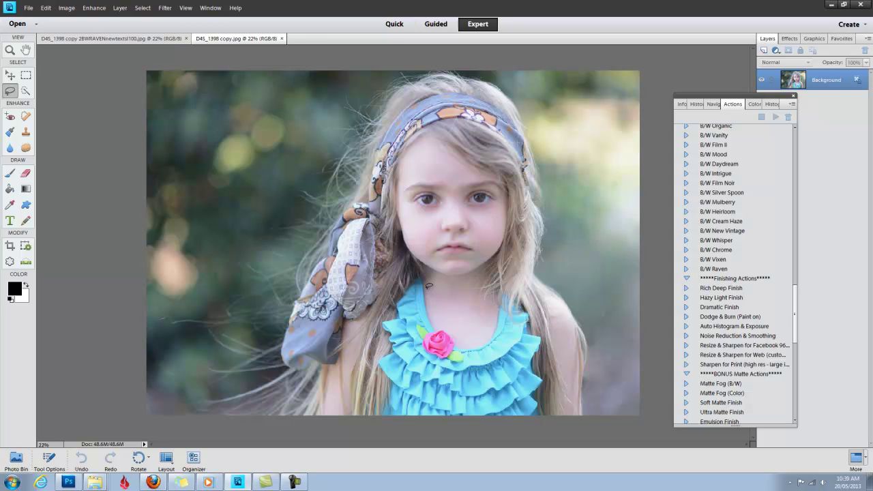
pyautogui.click(170, 39)
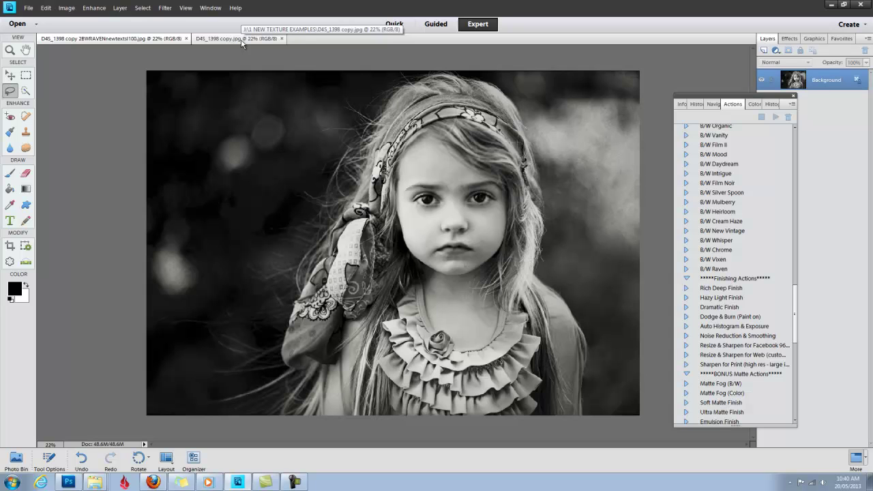
pyautogui.click(241, 40)
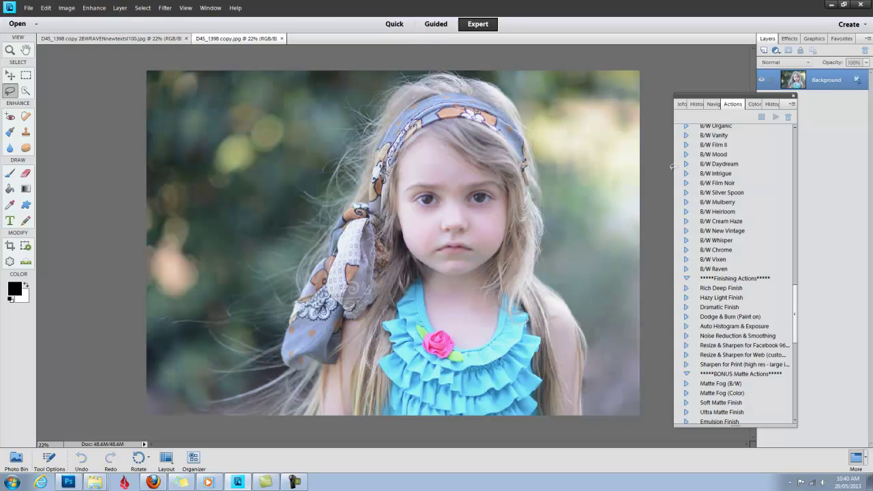
# Run the B/W Raven action on the colour copy, then move aside and close the Actions panel
pyautogui.click(724, 271)
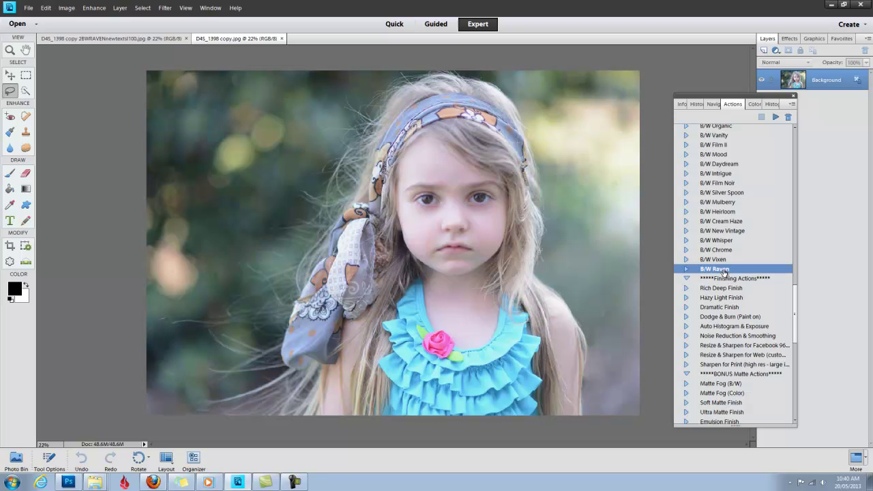
pyautogui.click(776, 117)
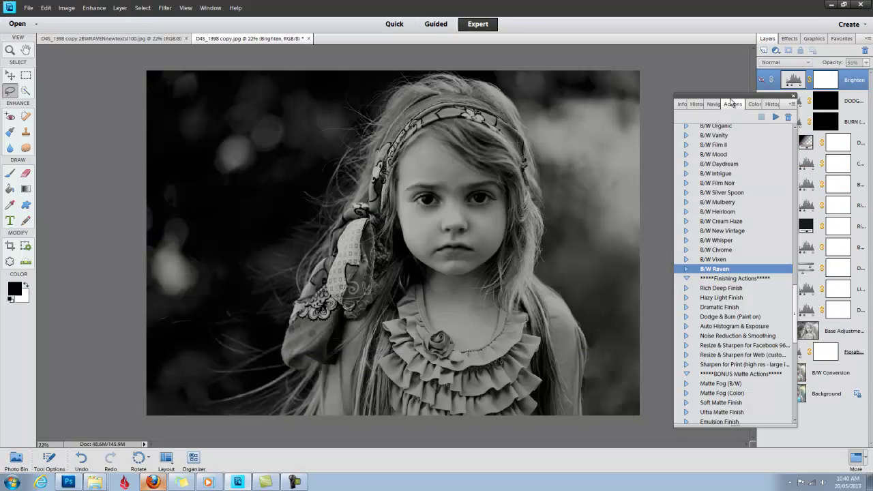
pyautogui.moveTo(731, 102); pyautogui.dragTo(693, 82)
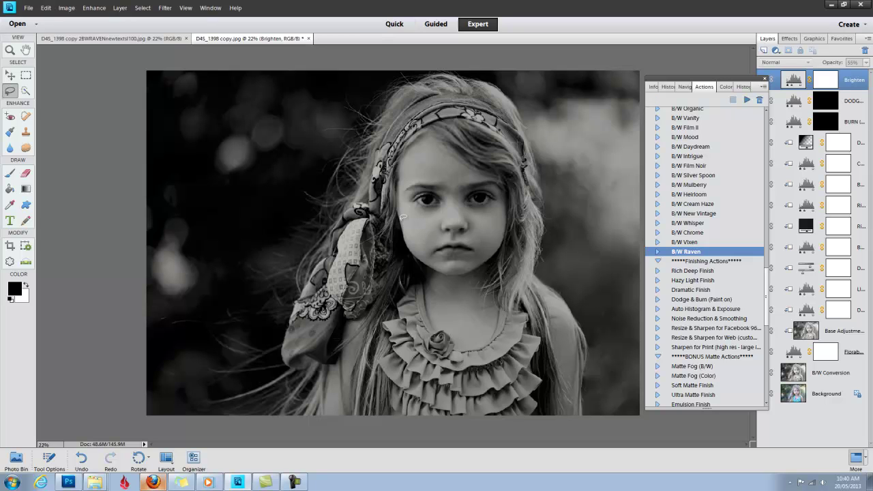
pyautogui.moveTo(755, 82); pyautogui.dragTo(736, 75)
pyautogui.click(747, 72)
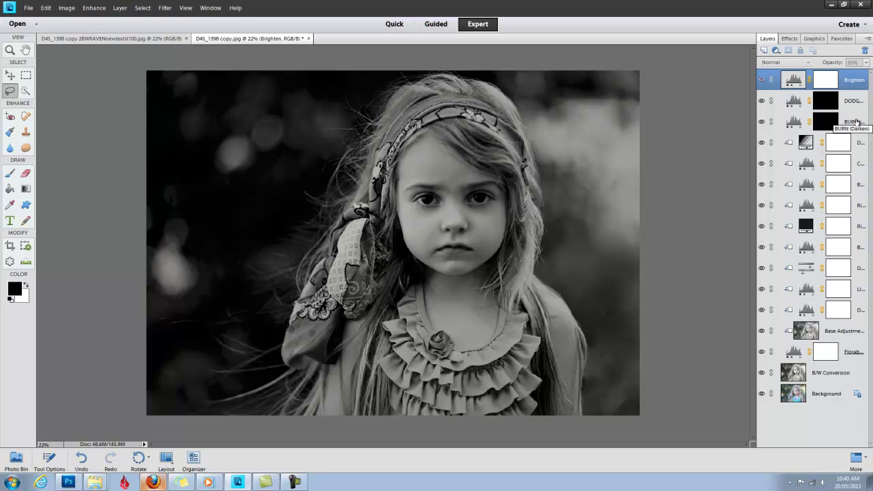
# Toggle the Brighten layer on and off to compare, then target its layer mask
pyautogui.click(761, 81)
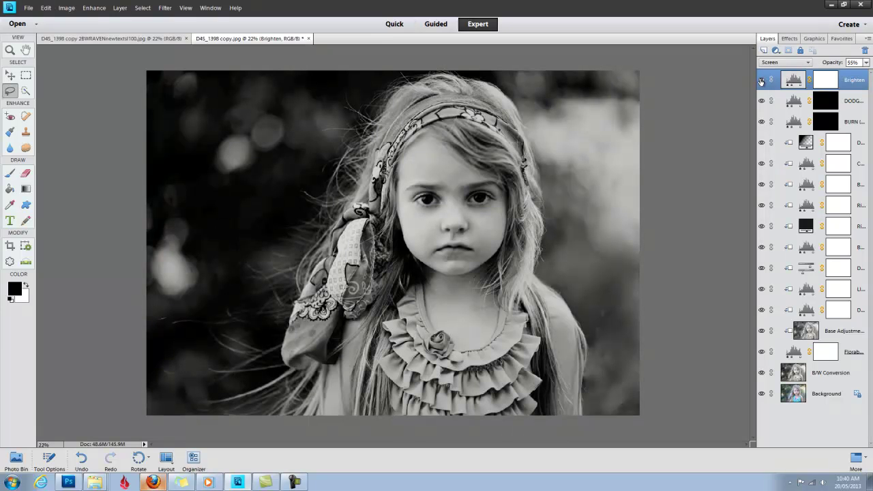
pyautogui.click(761, 81)
pyautogui.click(761, 81)
pyautogui.click(824, 81)
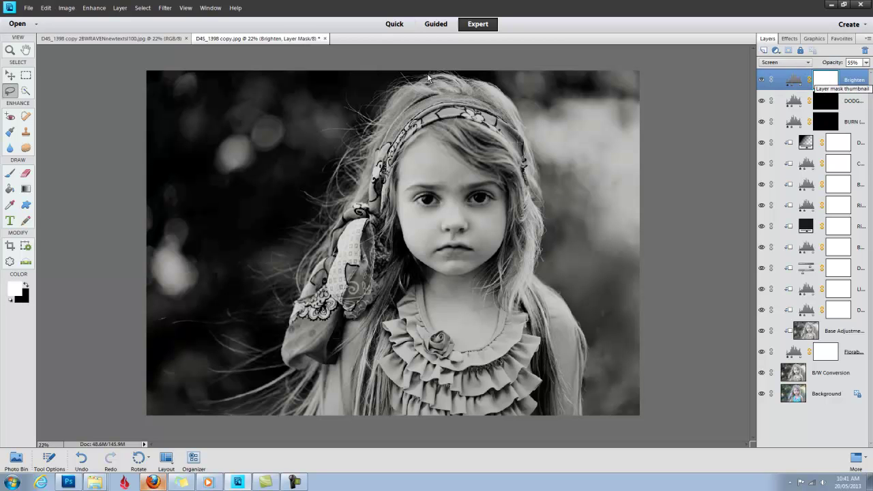
# Set up a black Brush at 35% opacity and about 1600 px
pyautogui.click(11, 174)
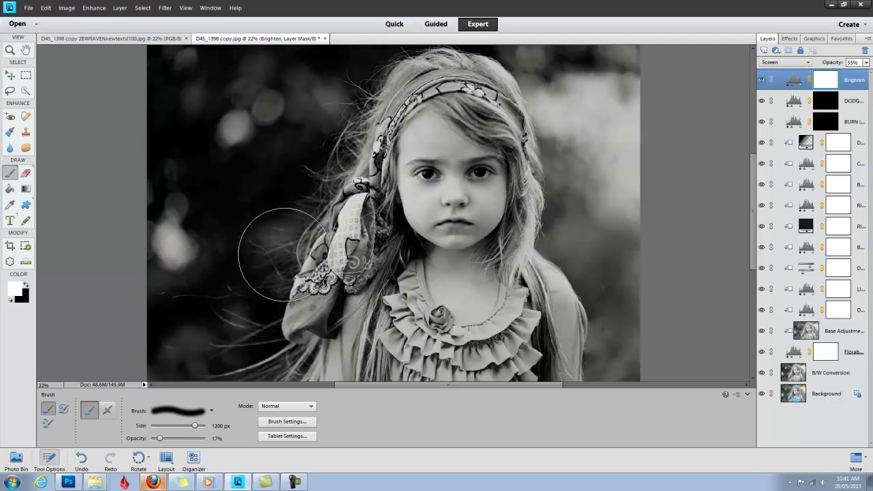
pyautogui.click(25, 286)
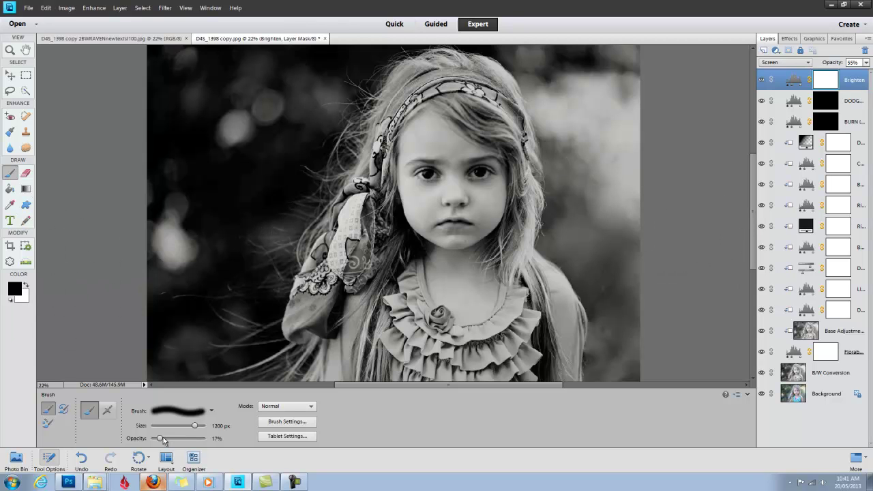
pyautogui.moveTo(159, 439); pyautogui.dragTo(169, 441)
pyautogui.press(']')
pyautogui.press(']')
pyautogui.press(']')
pyautogui.press(']')
pyautogui.press(']')
pyautogui.press(']')
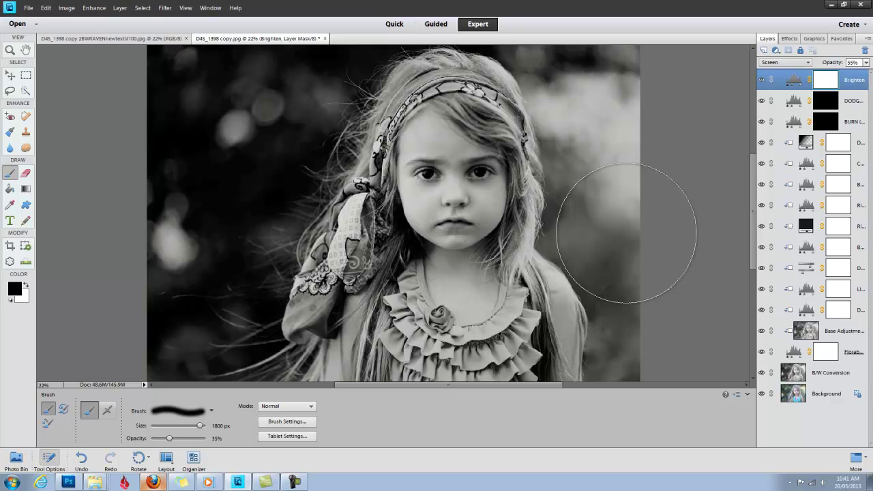
# Paint the Brighten mask out over the left and right background edges, then collapse Tool Options
pyautogui.moveTo(626, 232)
pyautogui.mouseDown()
pyautogui.moveTo(619, 230)
pyautogui.moveTo(639, 273)
pyautogui.moveTo(635, 253)
pyautogui.mouseUp()
pyautogui.click(607, 98)
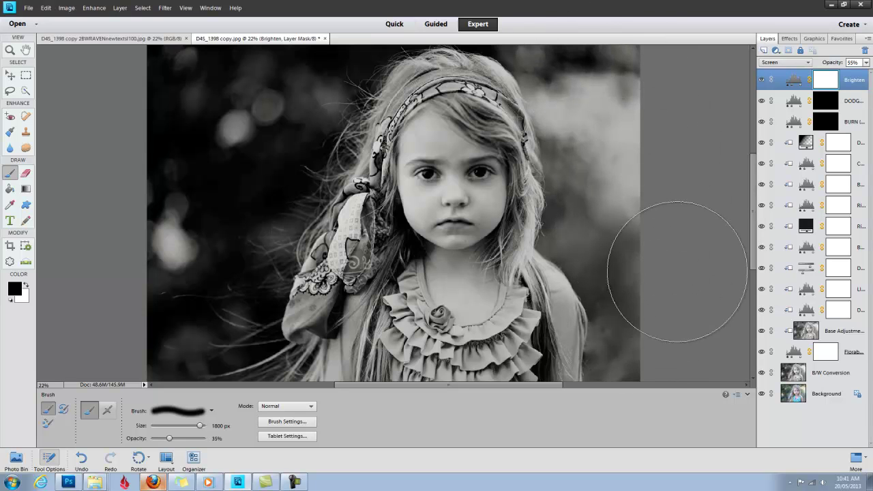
pyautogui.moveTo(208, 80)
pyautogui.mouseDown()
pyautogui.moveTo(178, 343)
pyautogui.moveTo(146, 245)
pyautogui.moveTo(215, 78)
pyautogui.mouseUp()
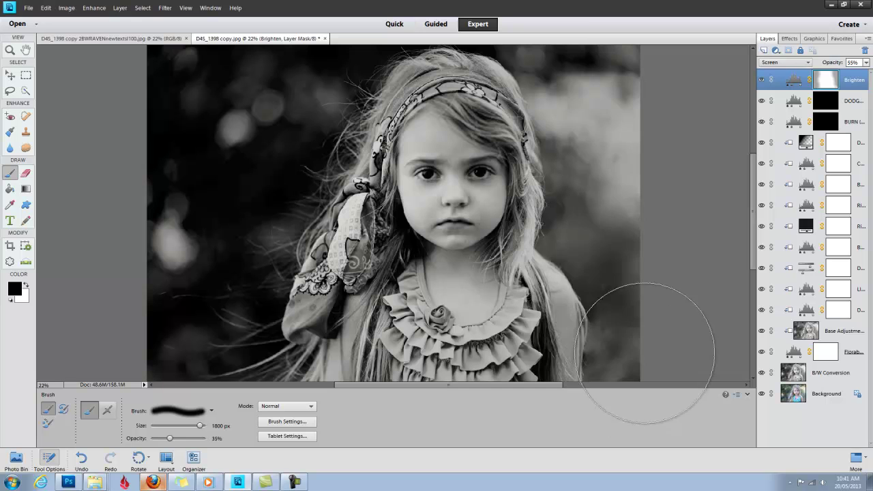
pyautogui.moveTo(229, 78)
pyautogui.mouseDown()
pyautogui.moveTo(156, 253)
pyautogui.moveTo(232, 65)
pyautogui.mouseUp()
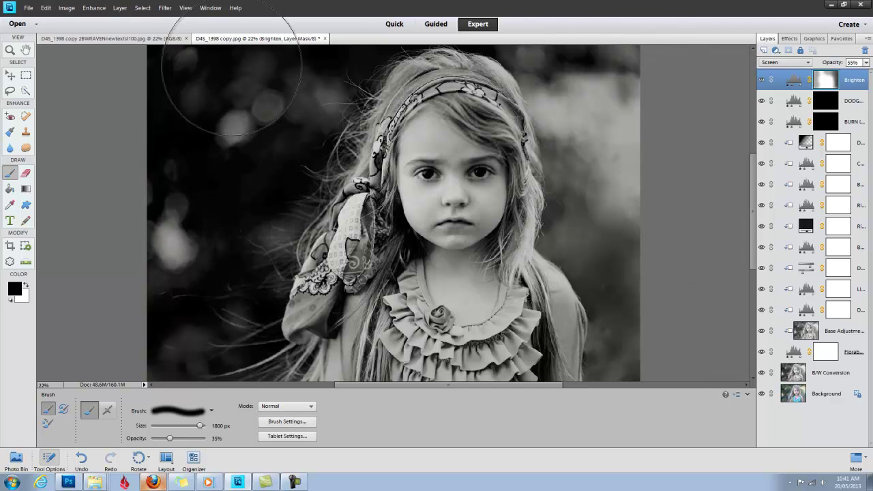
pyautogui.click(26, 51)
pyautogui.click(748, 396)
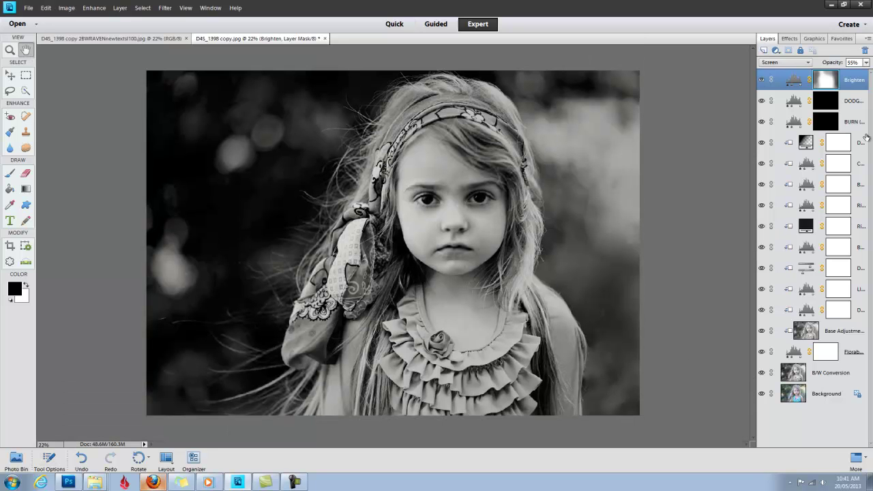
# Select the DODGE layer and set a 300 px white Brush
pyautogui.click(849, 103)
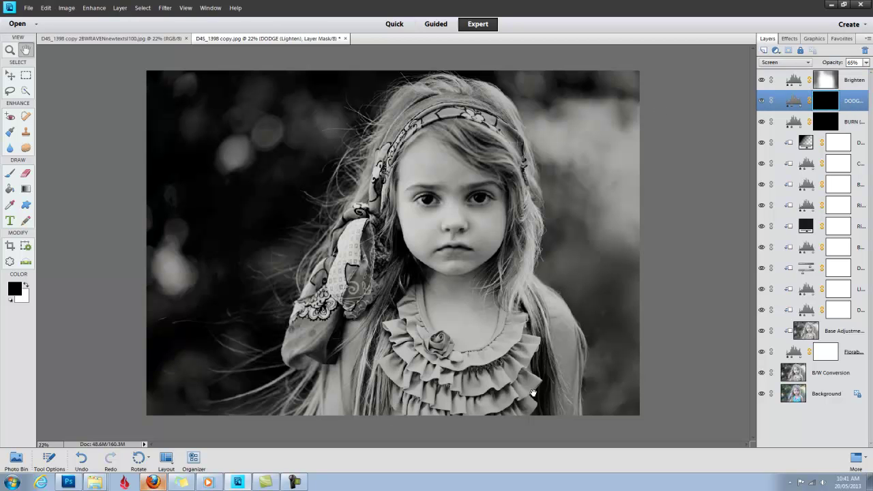
pyautogui.click(9, 174)
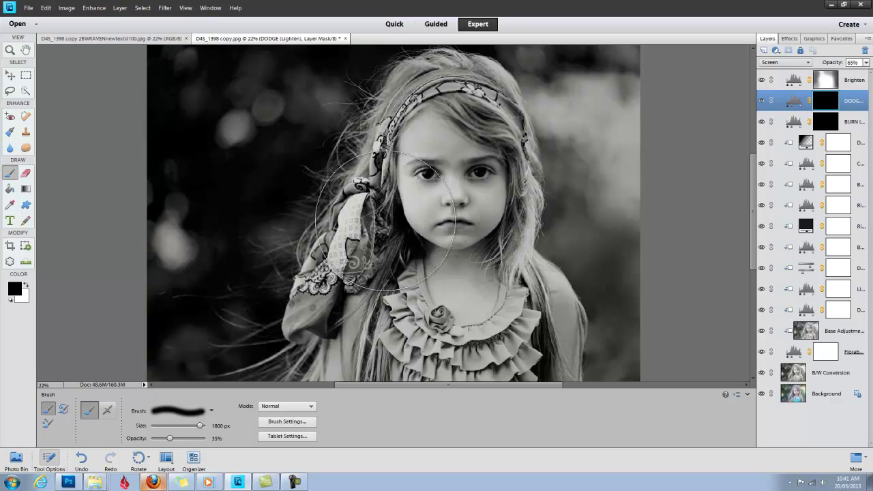
pyautogui.press('[')
pyautogui.press('[')
pyautogui.press('[')
pyautogui.press('[')
pyautogui.press('[')
pyautogui.press('[')
pyautogui.press('[')
pyautogui.press('[')
pyautogui.press('[')
pyautogui.press('[')
pyautogui.press('[')
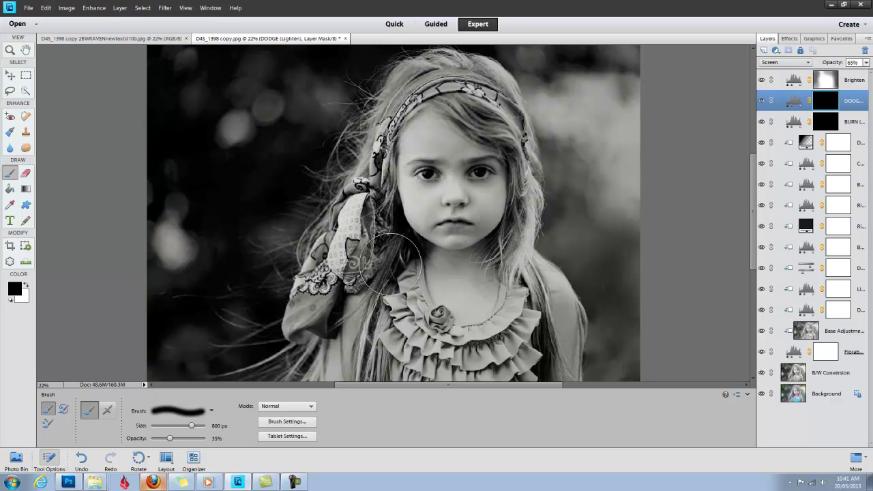
pyautogui.press('[')
pyautogui.press('[')
pyautogui.press('[')
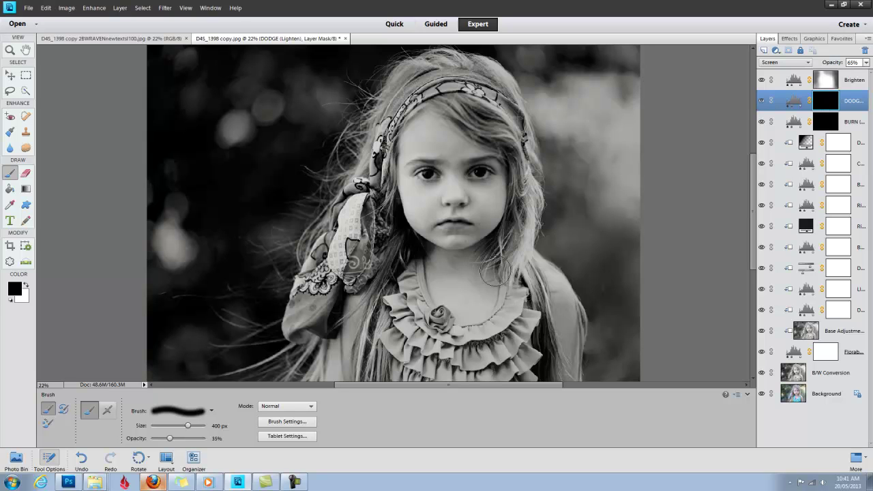
pyautogui.press('[')
pyautogui.click(26, 285)
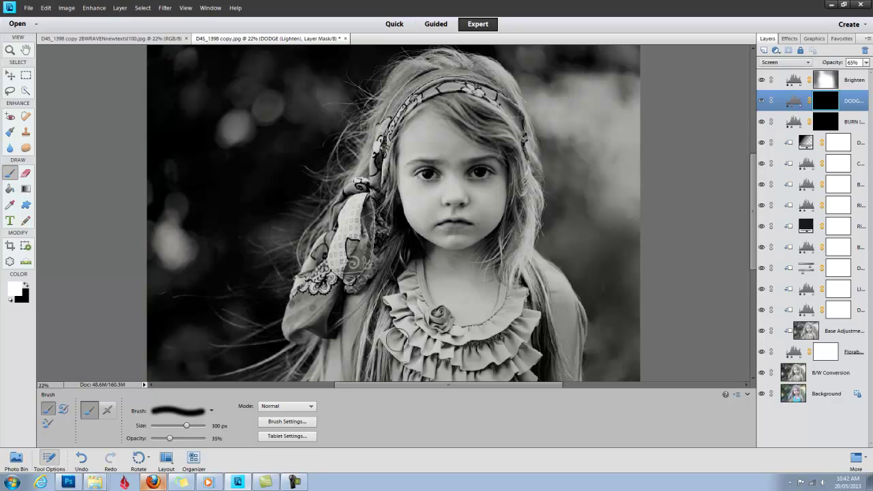
# Paint DODGE lightening onto the dress ruffles and headband, then enlarge the brush at 15% opacity
pyautogui.moveTo(399, 354)
pyautogui.mouseDown()
pyautogui.moveTo(426, 377)
pyautogui.moveTo(397, 359)
pyautogui.moveTo(404, 344)
pyautogui.moveTo(425, 349)
pyautogui.moveTo(410, 325)
pyautogui.moveTo(451, 356)
pyautogui.moveTo(419, 320)
pyautogui.mouseUp()
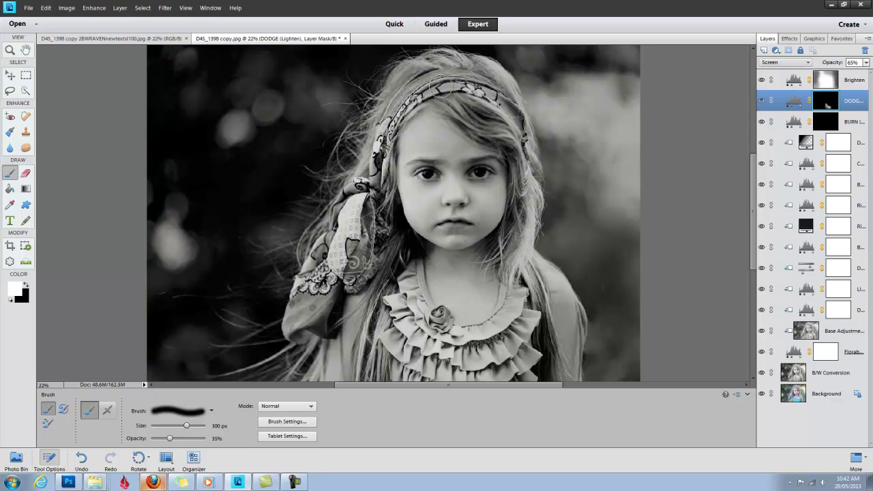
pyautogui.moveTo(450, 88)
pyautogui.mouseDown()
pyautogui.moveTo(511, 109)
pyautogui.moveTo(476, 88)
pyautogui.moveTo(481, 96)
pyautogui.moveTo(452, 92)
pyautogui.mouseUp()
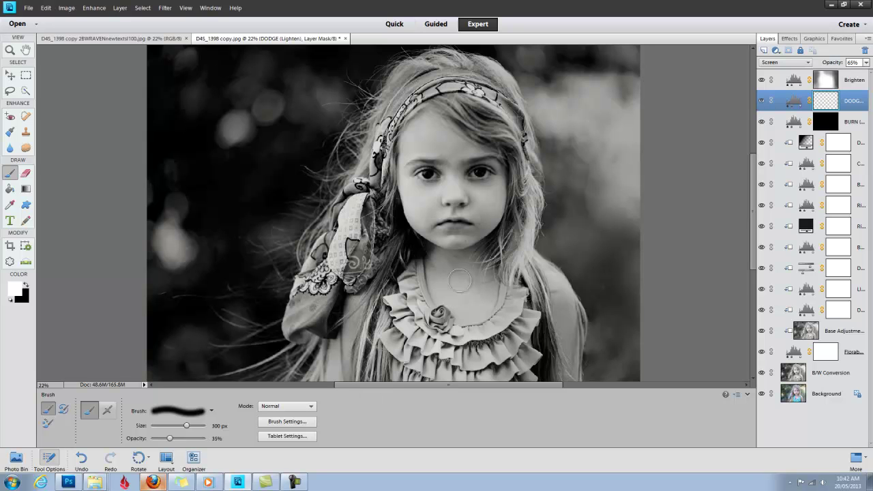
pyautogui.click(477, 112)
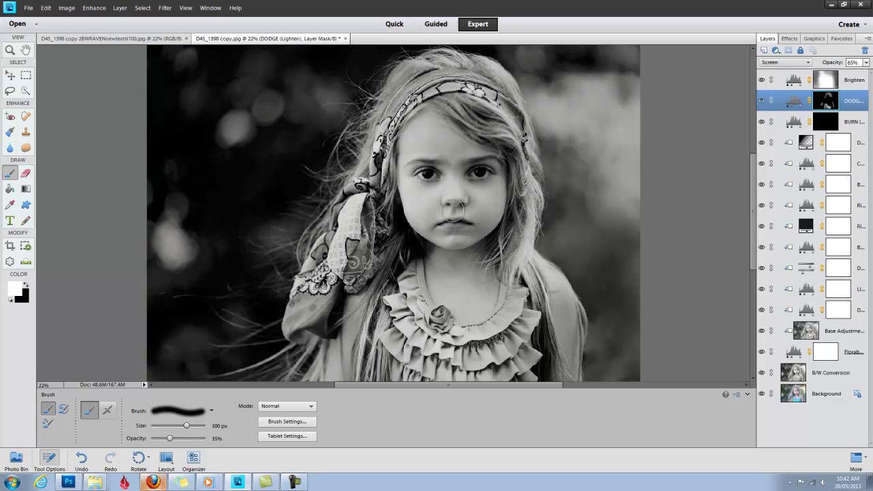
pyautogui.press(']')
pyautogui.press(']')
pyautogui.press(']')
pyautogui.press(']')
pyautogui.moveTo(171, 438); pyautogui.dragTo(158, 440)
pyautogui.press(']')
pyautogui.press(']')
pyautogui.press(']')
pyautogui.press(']')
pyautogui.press(']')
pyautogui.press(']')
pyautogui.press(']')
pyautogui.press(']')
pyautogui.press(']')
pyautogui.press(']')
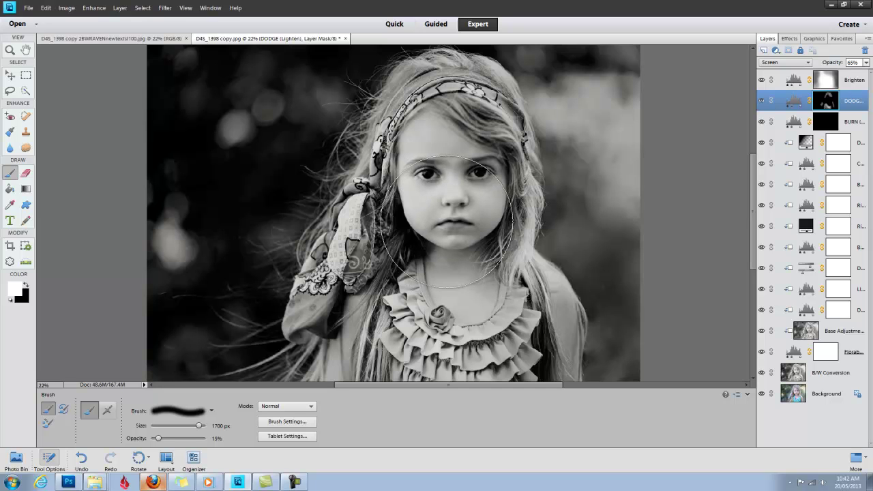
# Compare DODGE on and off, then paint the chest and neckline with a 400 px brush at 34% opacity
pyautogui.click(762, 101)
pyautogui.click(762, 101)
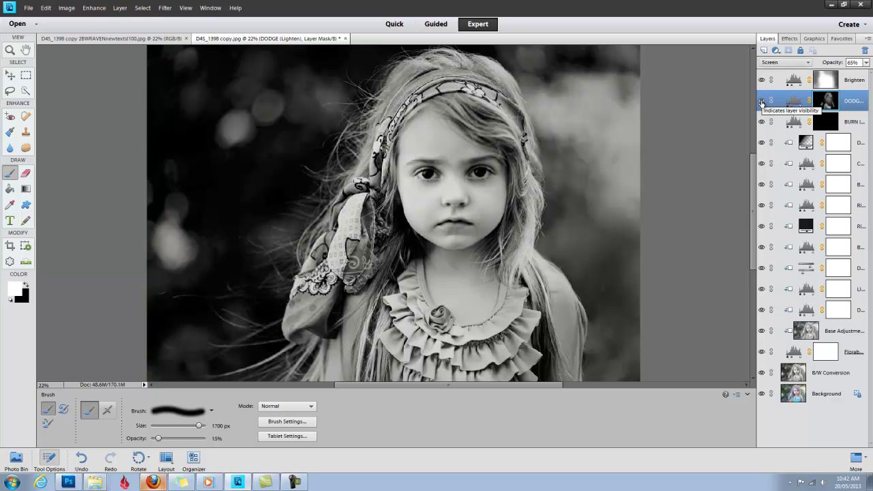
pyautogui.press('[')
pyautogui.press('[')
pyautogui.press('[')
pyautogui.press('[')
pyautogui.press('[')
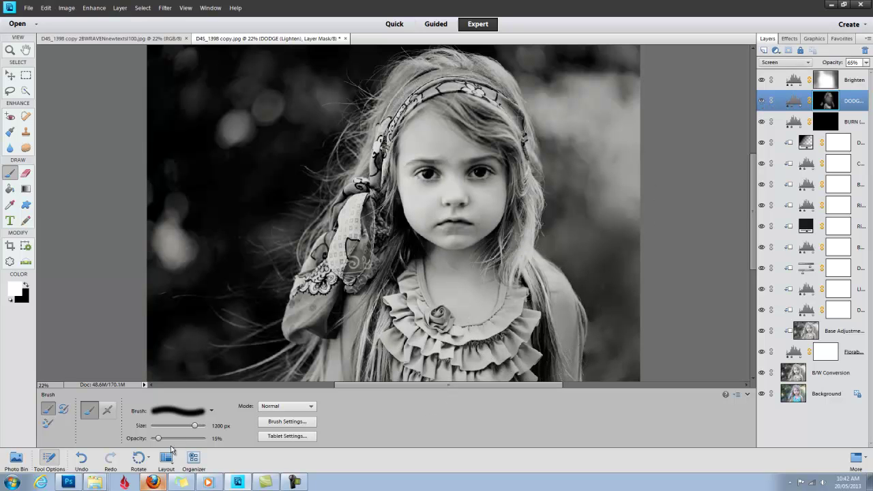
pyautogui.moveTo(160, 439); pyautogui.dragTo(169, 439)
pyautogui.press('[')
pyautogui.press('[')
pyautogui.press('[')
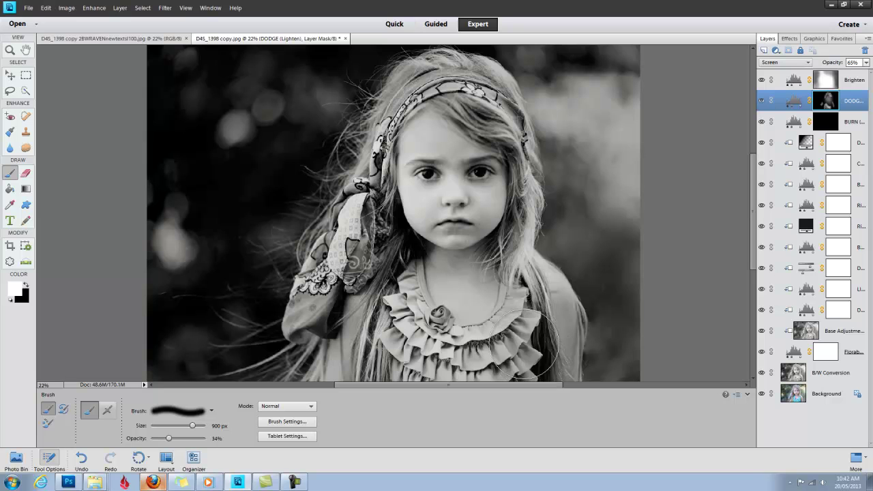
pyautogui.press('[')
pyautogui.press('[')
pyautogui.press('[')
pyautogui.press('[')
pyautogui.press('[')
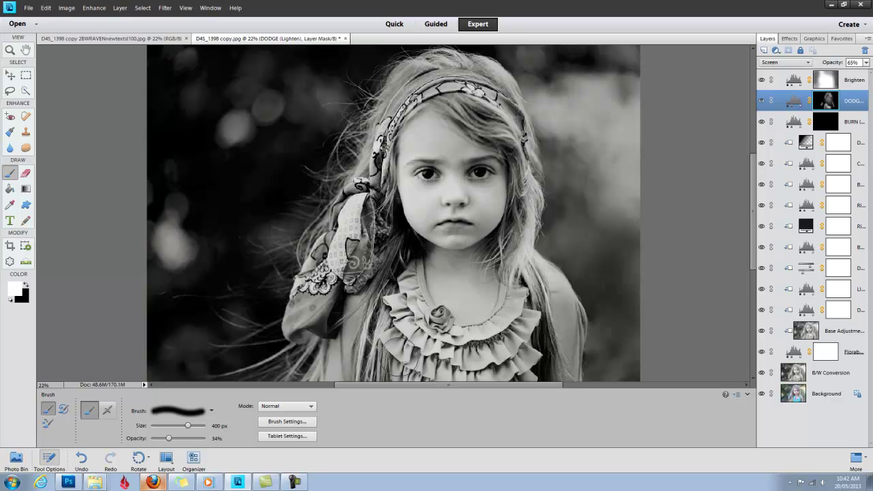
pyautogui.moveTo(398, 350)
pyautogui.mouseDown()
pyautogui.moveTo(486, 264)
pyautogui.moveTo(406, 258)
pyautogui.moveTo(374, 240)
pyautogui.moveTo(333, 286)
pyautogui.moveTo(296, 310)
pyautogui.moveTo(352, 229)
pyautogui.moveTo(430, 78)
pyautogui.moveTo(400, 88)
pyautogui.moveTo(477, 82)
pyautogui.moveTo(523, 121)
pyautogui.moveTo(530, 153)
pyautogui.moveTo(520, 125)
pyautogui.moveTo(490, 109)
pyautogui.moveTo(532, 118)
pyautogui.moveTo(467, 74)
pyautogui.moveTo(424, 68)
pyautogui.moveTo(488, 97)
pyautogui.moveTo(399, 145)
pyautogui.moveTo(545, 261)
pyautogui.moveTo(544, 350)
pyautogui.mouseUp()
# Shrink the brush to 200 px, collapse Tool Options and widen the Layers panel
pyautogui.press('[')
pyautogui.press('[')
pyautogui.press('[')
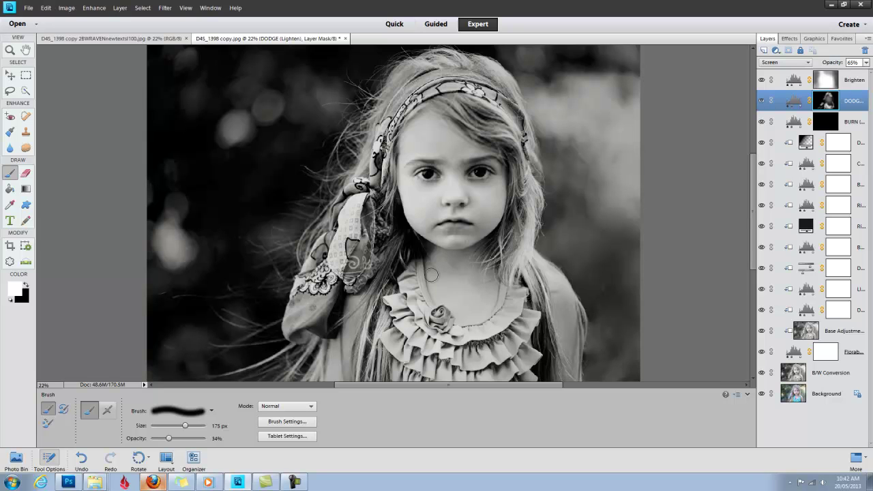
pyautogui.click(748, 394)
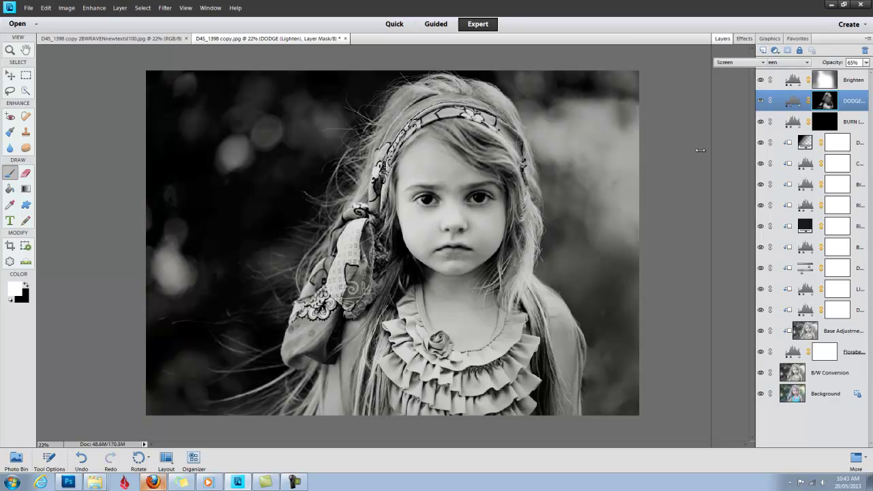
pyautogui.moveTo(755, 157); pyautogui.dragTo(705, 157)
# Set the DARKEN layer's opacity to 10%
pyautogui.moveTo(831, 64); pyautogui.dragTo(834, 66)
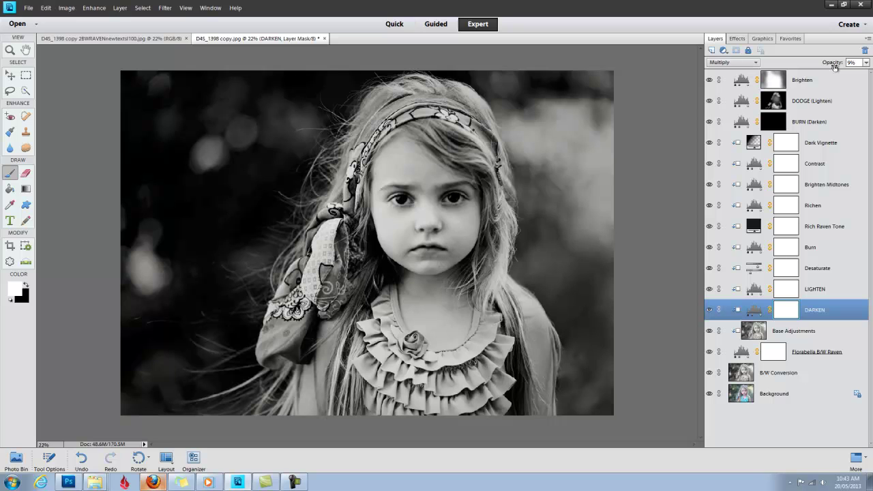
pyautogui.moveTo(835, 66); pyautogui.dragTo(836, 66)
pyautogui.moveTo(834, 69); pyautogui.dragTo(836, 71)
# Compare the colour Background and plain B/W Conversion against the full stack, then restore all layers
pyautogui.keyDown('alt'); pyautogui.click(708, 394); pyautogui.keyUp('alt')
pyautogui.keyDown('alt'); pyautogui.click(708, 394); pyautogui.keyUp('alt')
pyautogui.keyDown('alt'); pyautogui.click(709, 374); pyautogui.keyUp('alt')
pyautogui.keyDown('alt'); pyautogui.click(709, 373); pyautogui.keyUp('alt')
pyautogui.keyDown('alt'); pyautogui.click(709, 373); pyautogui.keyUp('alt')
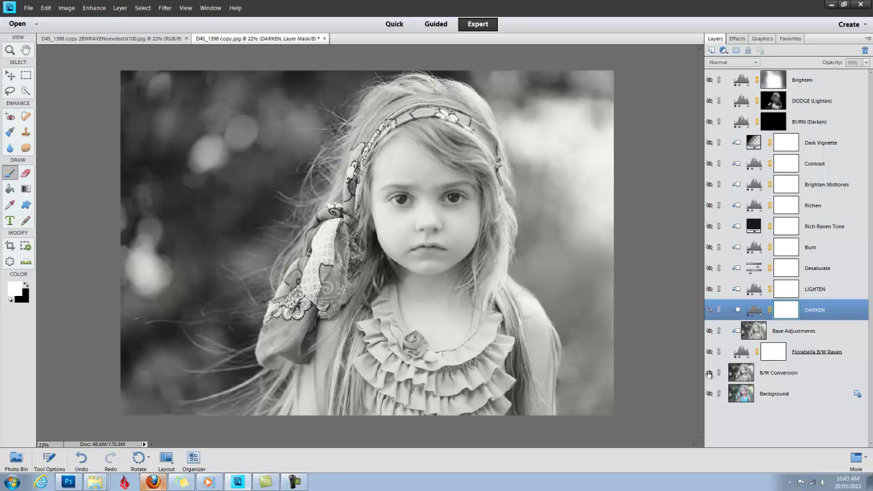
pyautogui.keyDown('alt'); pyautogui.click(710, 373); pyautogui.keyUp('alt')
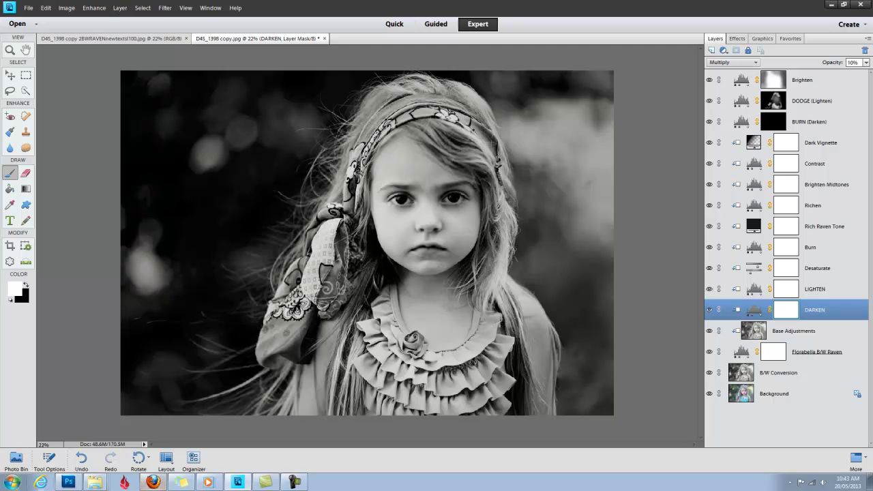
# Open the Florabella Textures 4 folder in Large Icons view and drag Pewter.jpg into Photoshop Elements
pyautogui.rightClick(96, 482)
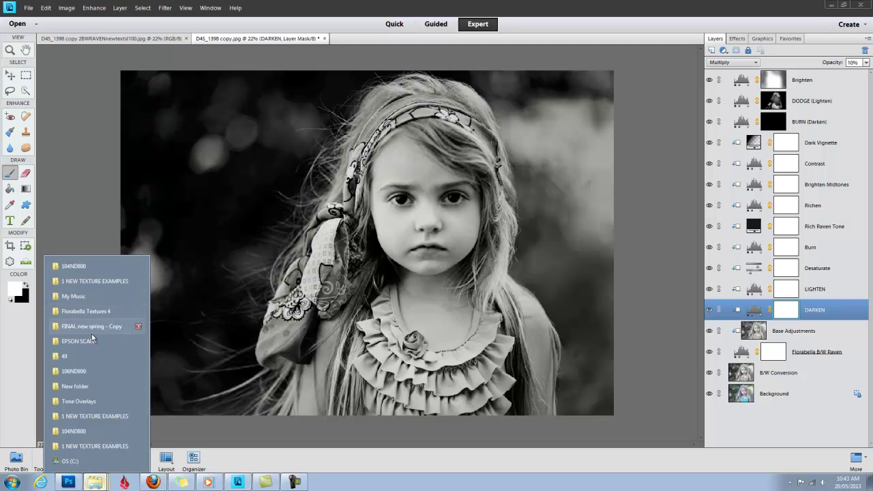
pyautogui.click(99, 312)
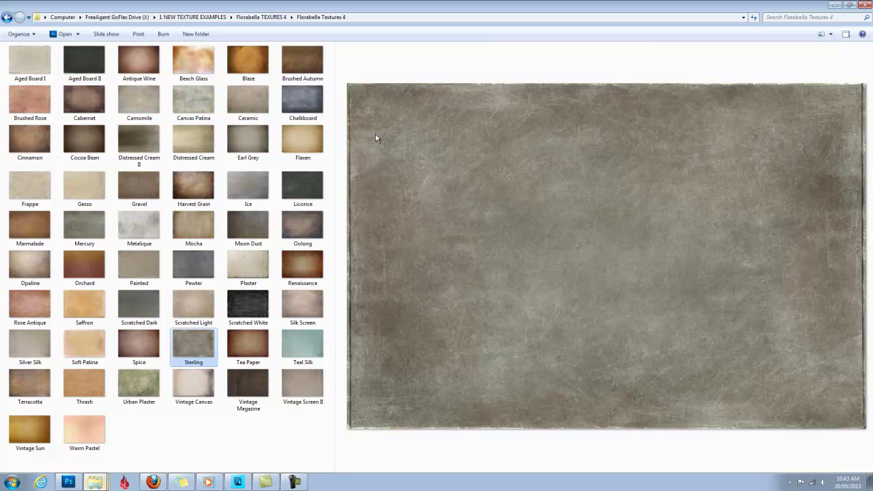
pyautogui.click(830, 33)
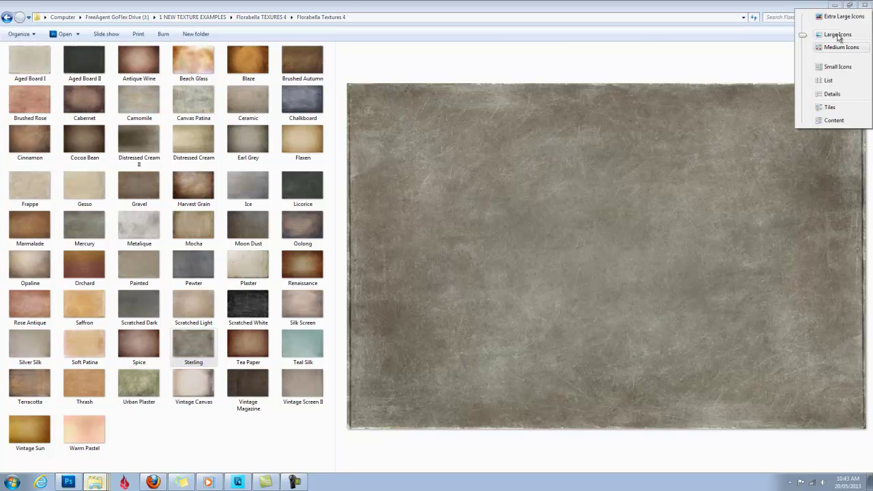
pyautogui.click(838, 27)
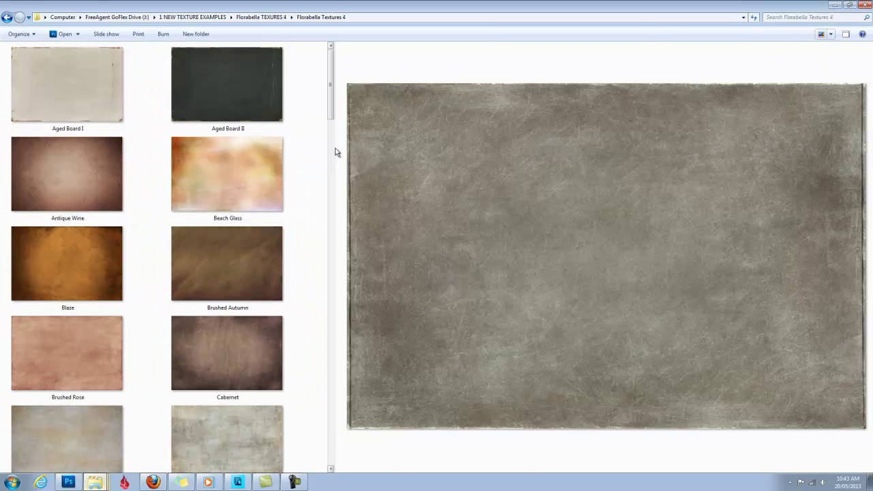
pyautogui.moveTo(336, 147); pyautogui.dragTo(724, 349)
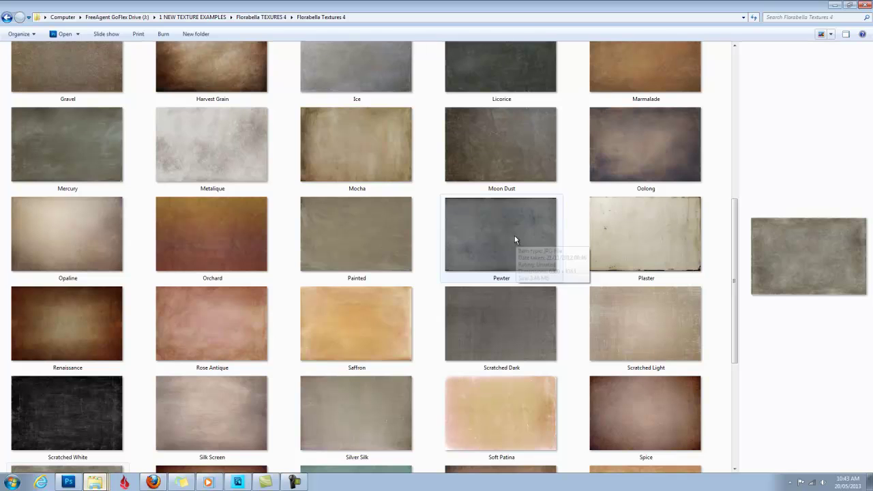
pyautogui.moveTo(513, 235); pyautogui.dragTo(336, 326)
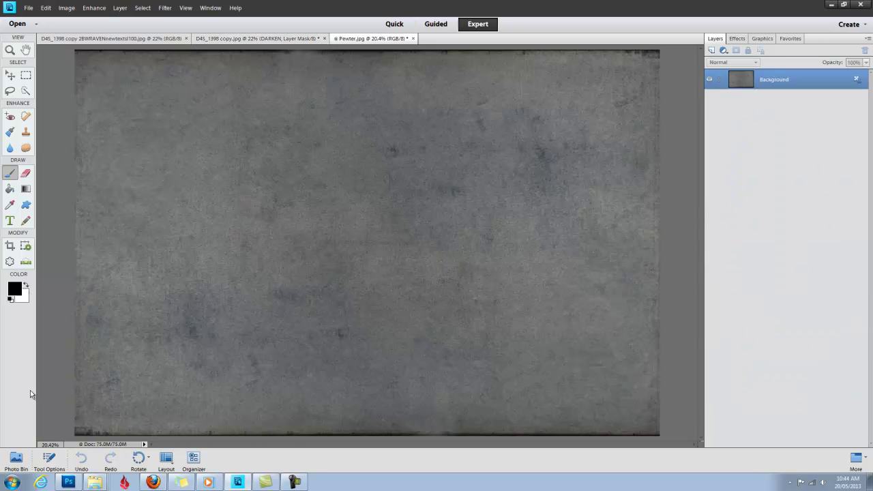
# Drag the Pewter thumbnail from the Photo Bin onto the portrait above the Brighten layer
pyautogui.click(16, 460)
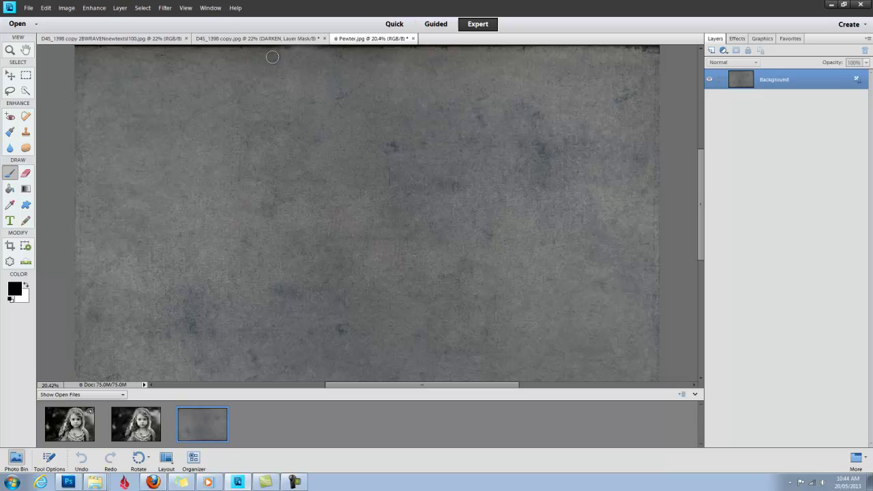
pyautogui.click(236, 38)
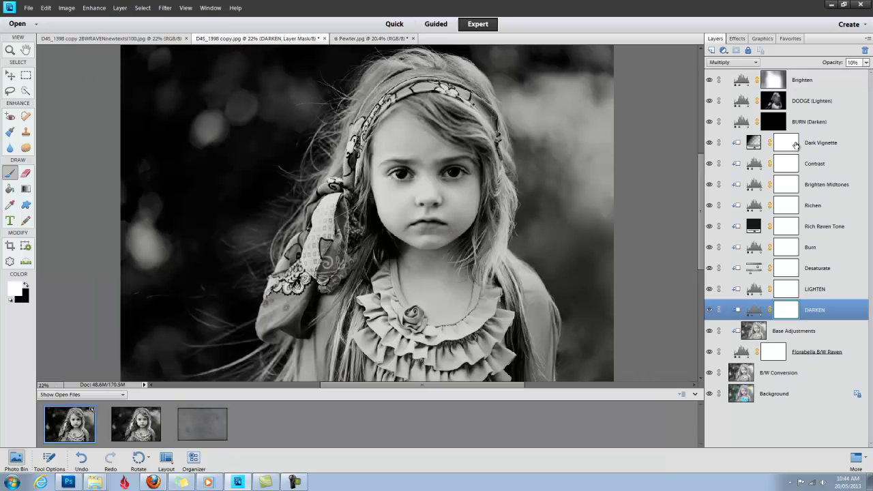
pyautogui.click(821, 80)
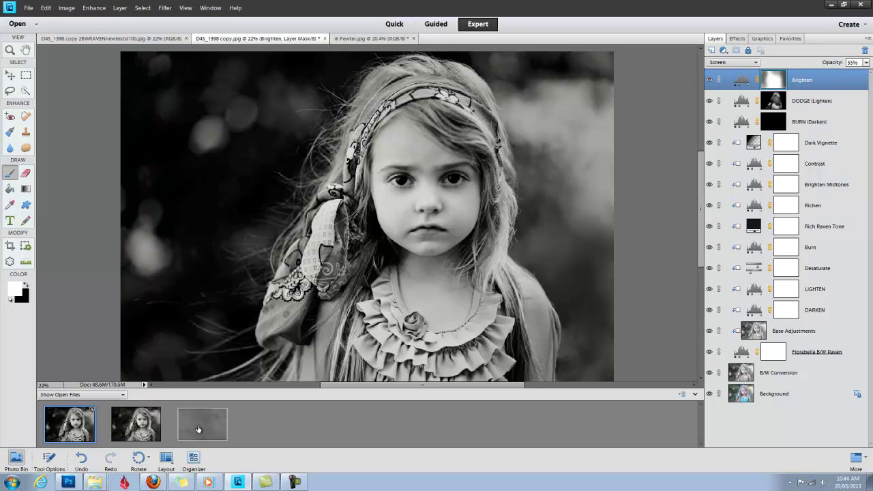
pyautogui.moveTo(198, 429); pyautogui.dragTo(534, 267)
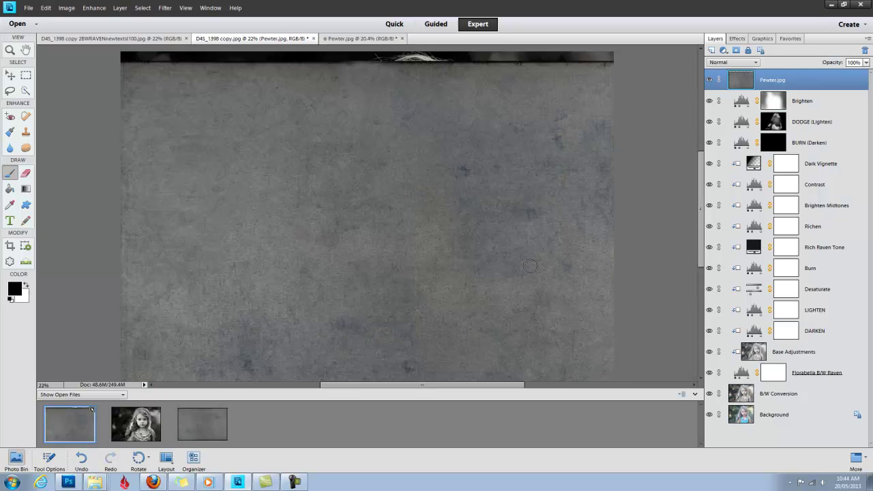
pyautogui.click(17, 460)
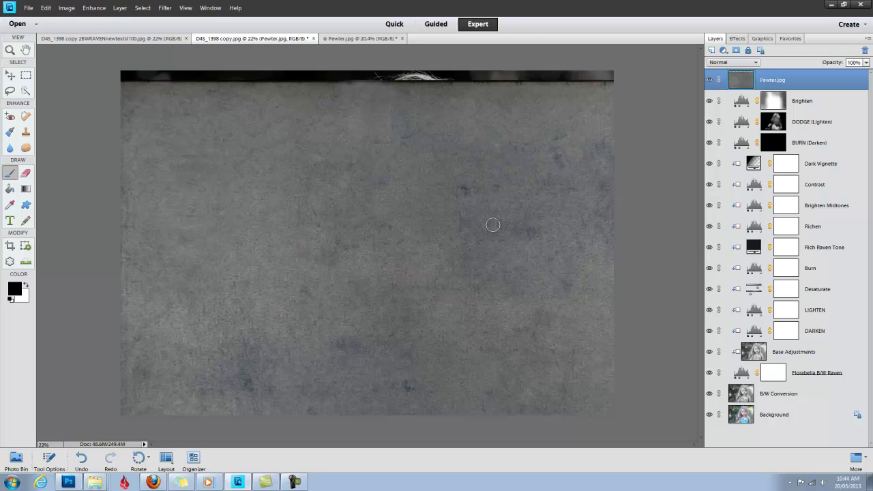
# Free-transform the Pewter layer with Ctrl+T, stretching it edge to edge, and commit
pyautogui.hotkey('ctrl', 't')
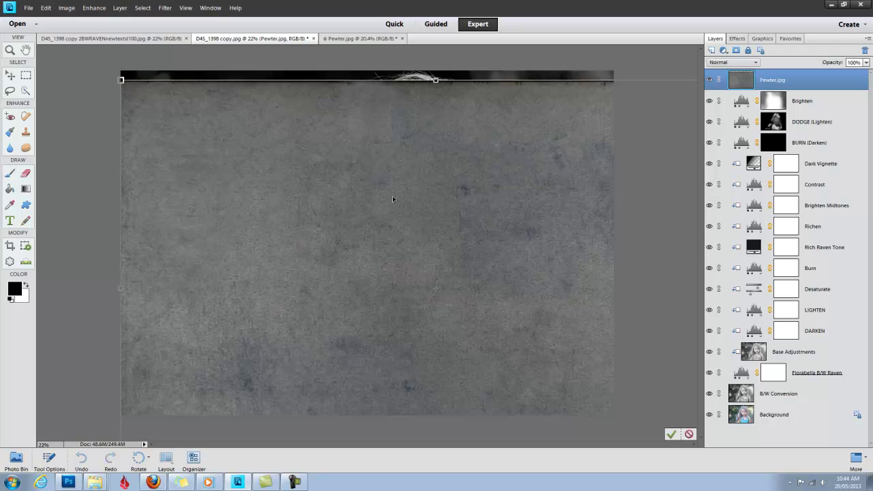
pyautogui.moveTo(393, 195); pyautogui.dragTo(404, 209)
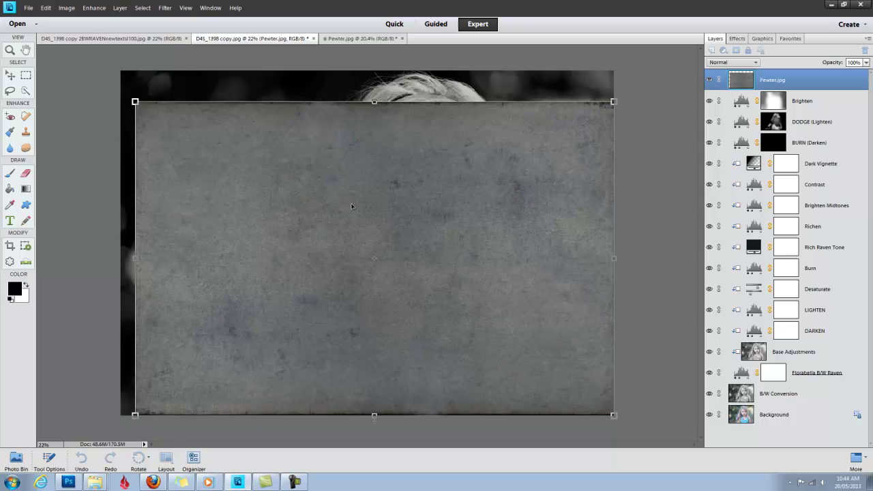
pyautogui.moveTo(135, 101); pyautogui.dragTo(122, 72)
pyautogui.click(580, 422)
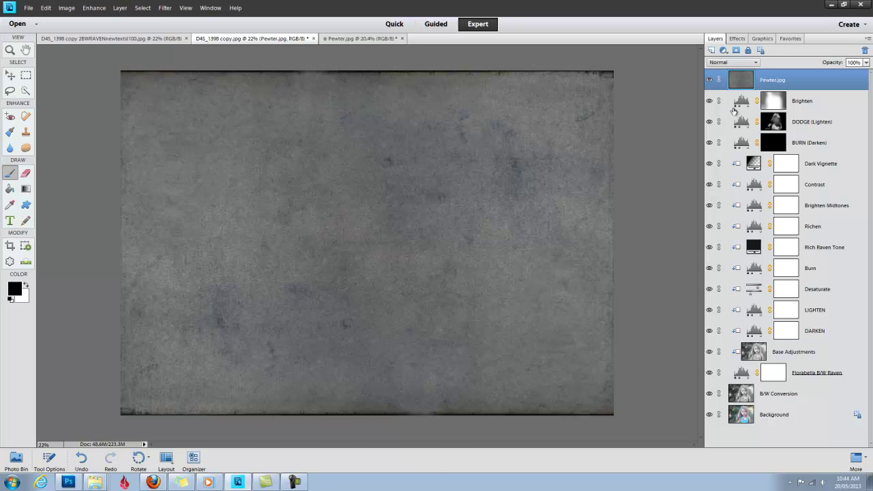
# Compare the portrait with Pewter.jpg hidden, then set the Pewter layer to Soft Light blending
pyautogui.click(709, 80)
pyautogui.click(710, 80)
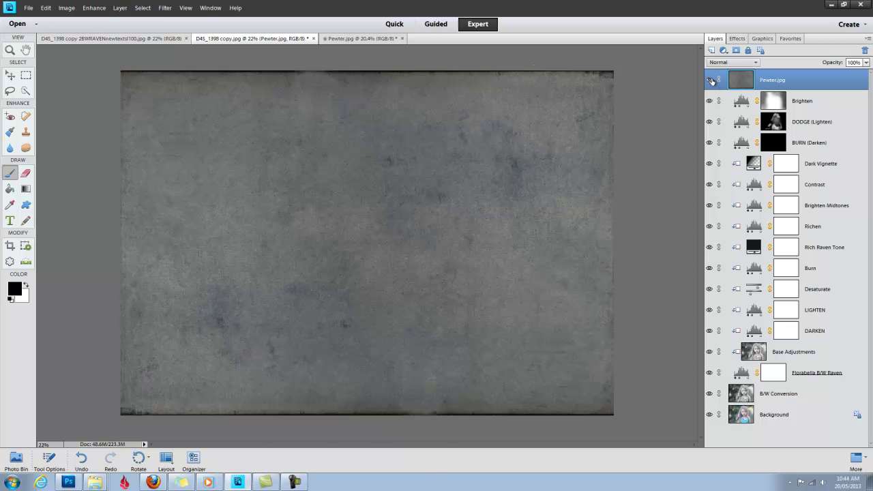
pyautogui.click(757, 62)
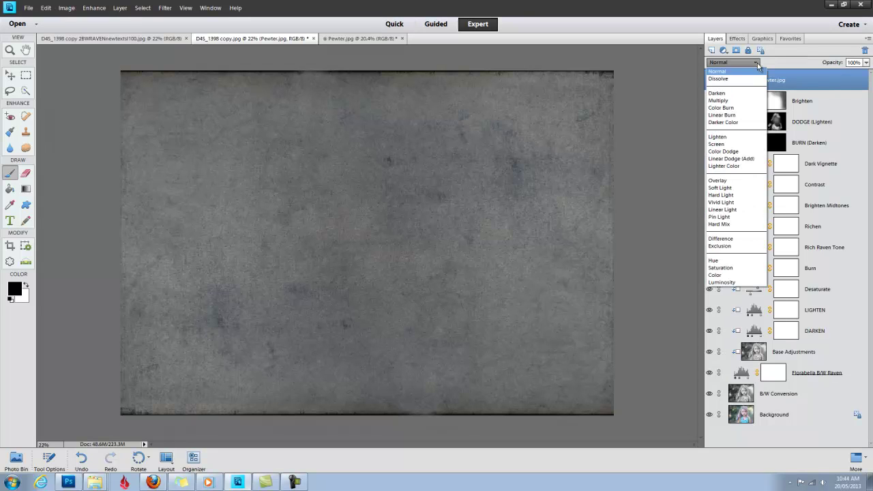
pyautogui.click(740, 188)
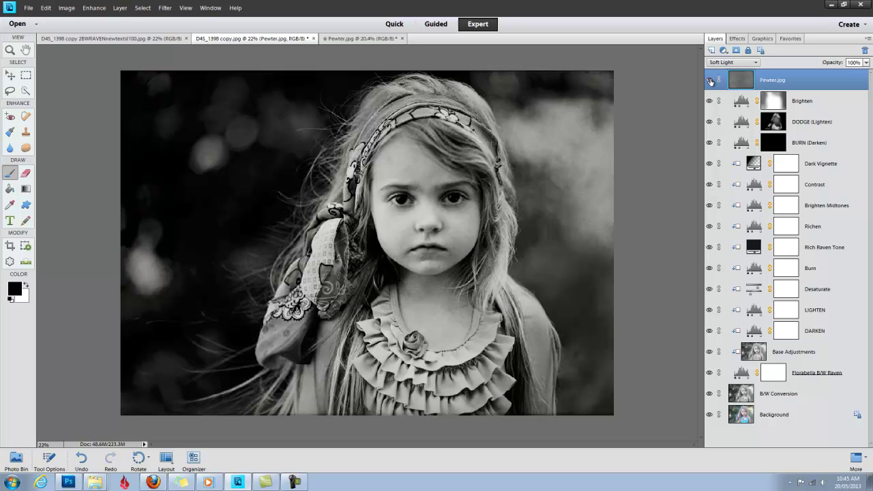
# Sample a grey from the soloed Pewter texture with the Eyedropper, then show all layers again
pyautogui.keyDown('alt'); pyautogui.click(710, 81); pyautogui.keyUp('alt')
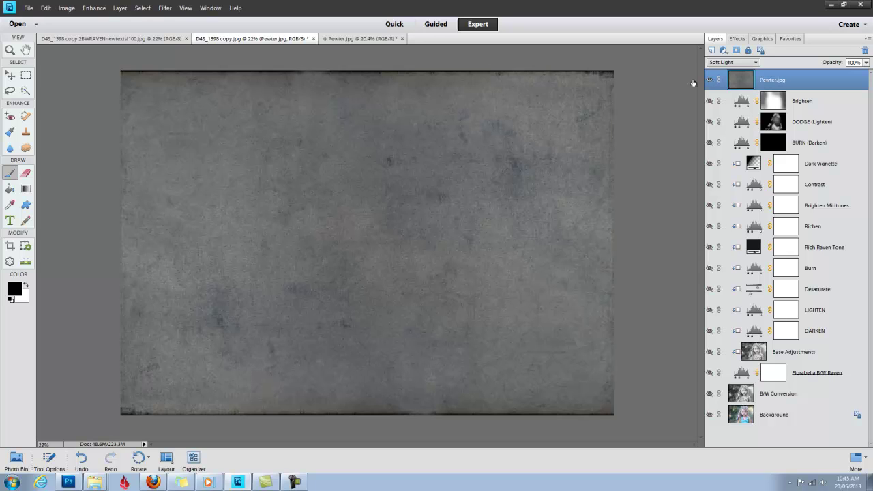
pyautogui.click(9, 205)
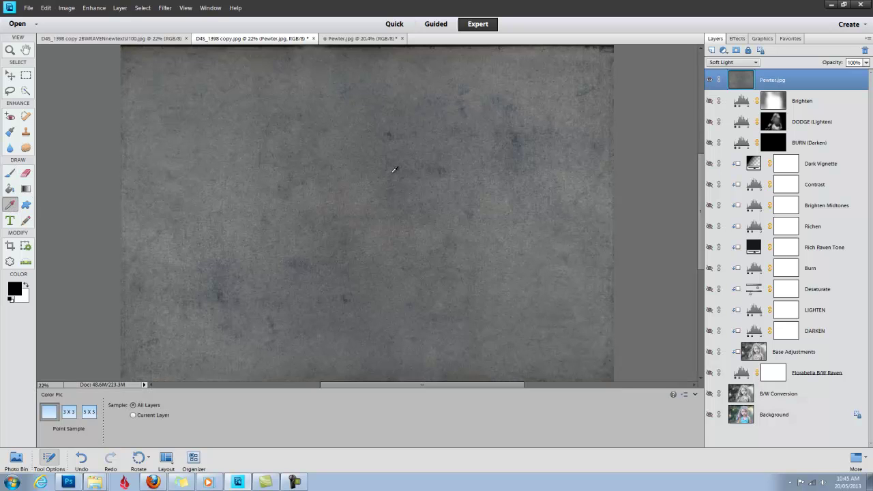
pyautogui.click(392, 171)
pyautogui.click(711, 81)
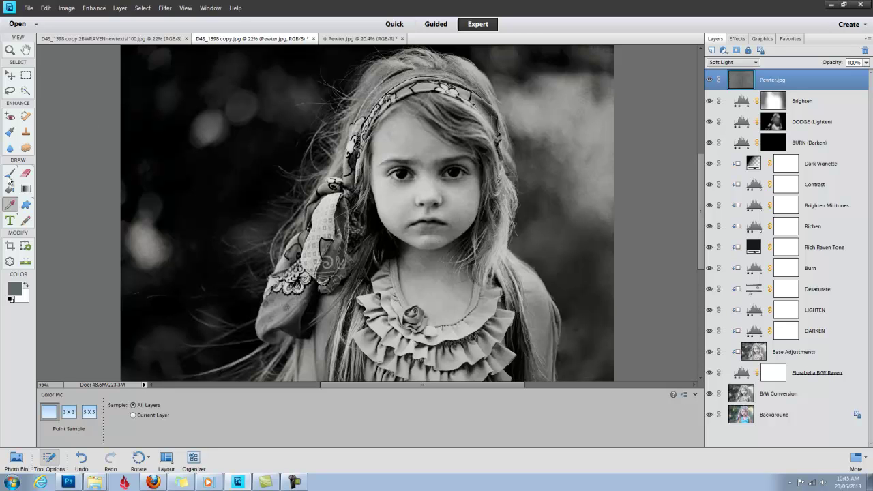
# Set up the Brush tool at 1100 px size and 24% opacity
pyautogui.click(10, 175)
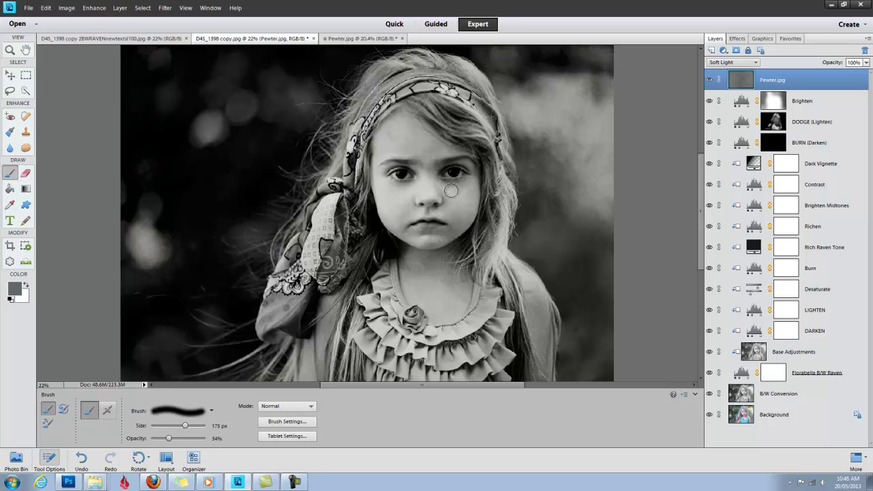
pyautogui.moveTo(169, 439); pyautogui.dragTo(195, 442)
pyautogui.press(']')
pyautogui.press(']')
pyautogui.press(']')
pyautogui.press(']')
pyautogui.press(']')
pyautogui.press(']')
pyautogui.press(']')
pyautogui.press(']')
pyautogui.press(']')
pyautogui.press(']')
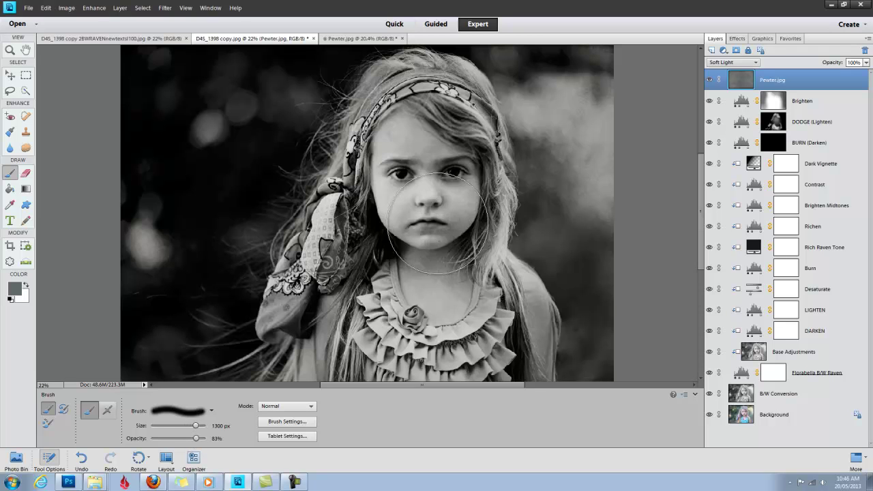
pyautogui.press(']')
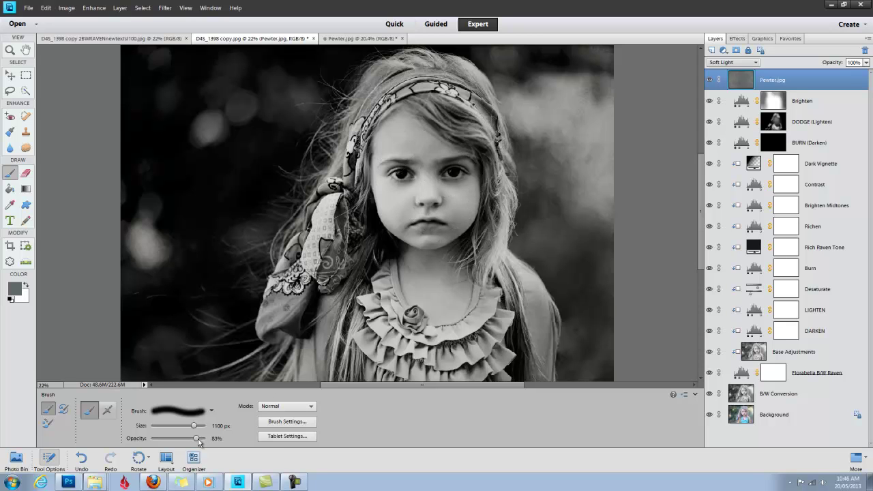
pyautogui.moveTo(197, 440); pyautogui.dragTo(164, 448)
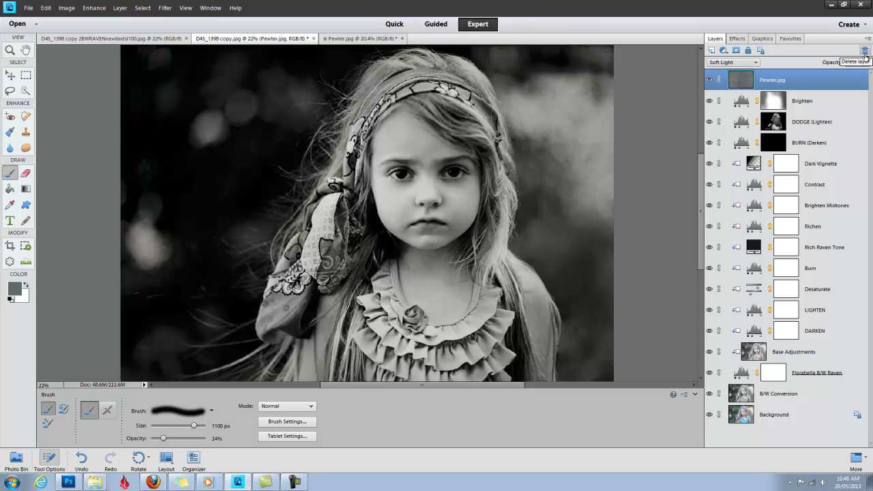
pyautogui.click(711, 80)
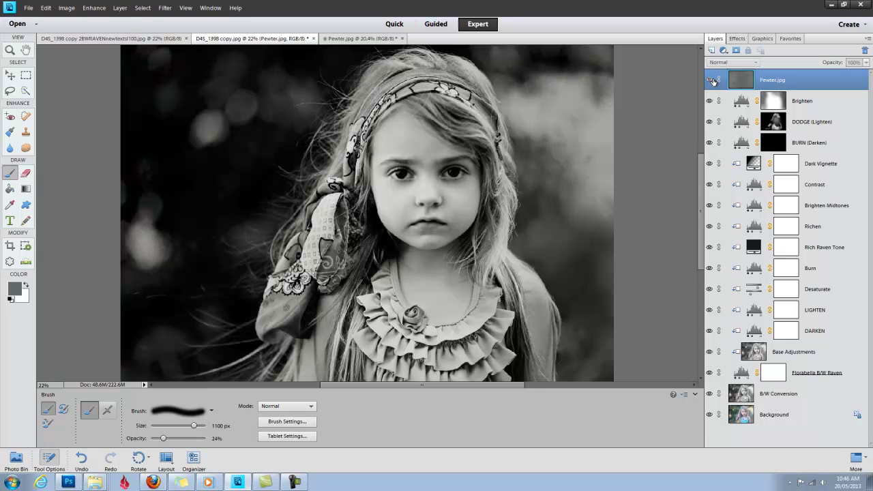
pyautogui.click(711, 80)
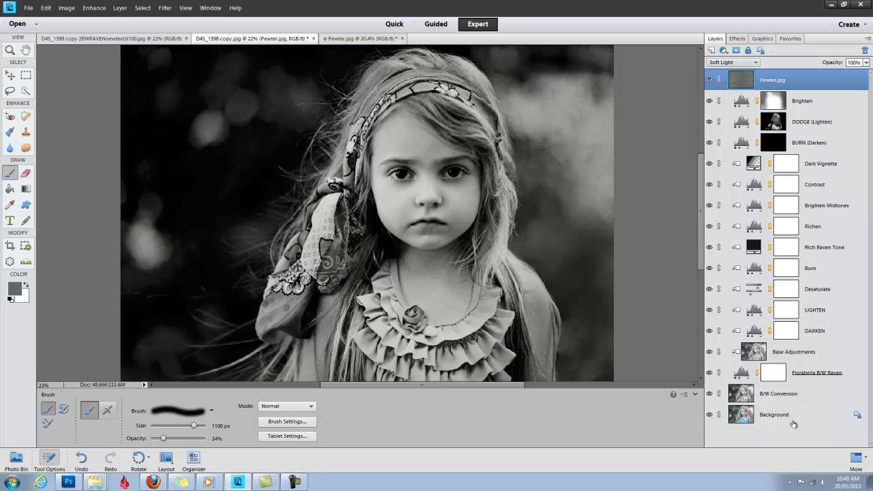
# Raise the DODGE (Lighten) layer opacity to 84%, then compare against the Background photo alone
pyautogui.click(816, 125)
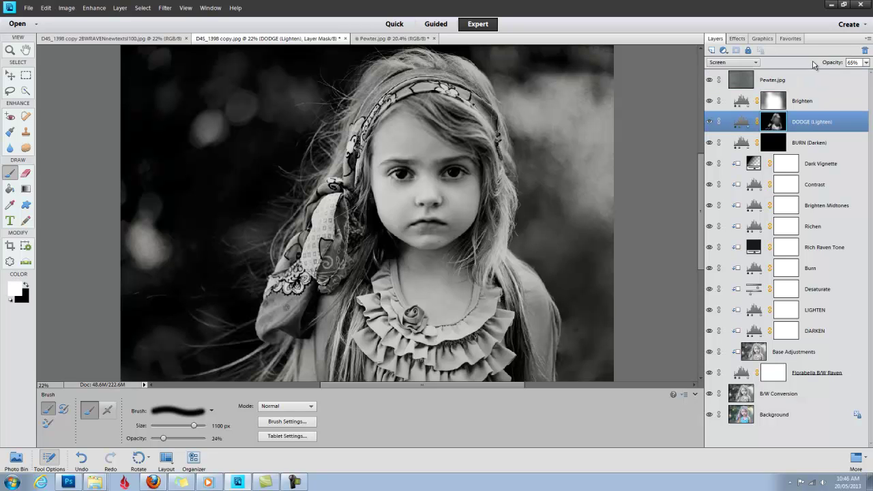
pyautogui.moveTo(839, 63); pyautogui.dragTo(838, 62)
pyautogui.moveTo(839, 62); pyautogui.dragTo(843, 62)
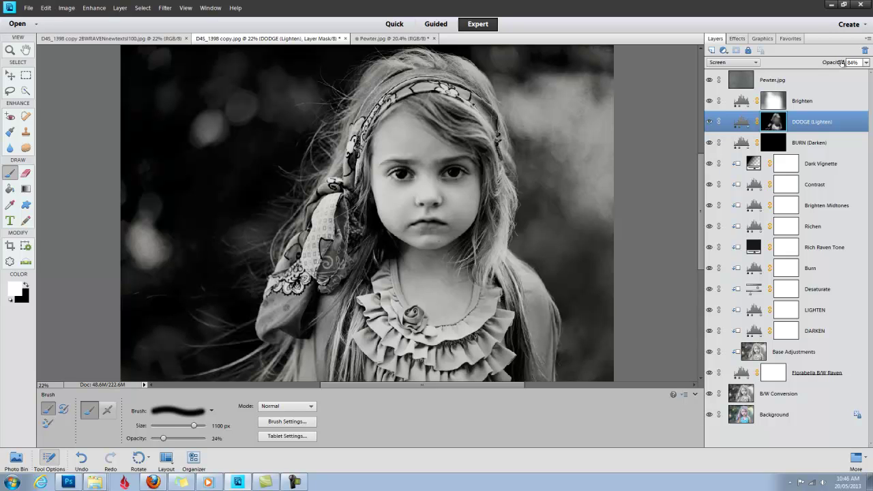
pyautogui.click(713, 416)
pyautogui.keyDown('alt'); pyautogui.click(713, 416); pyautogui.keyUp('alt')
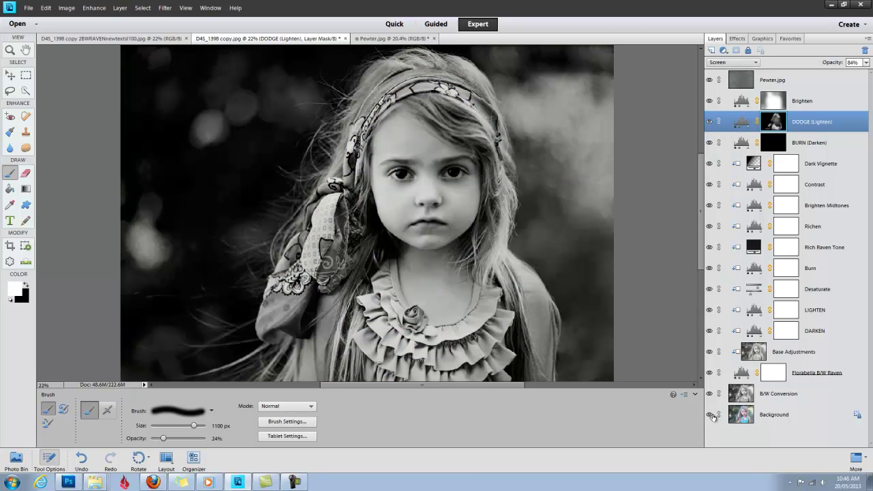